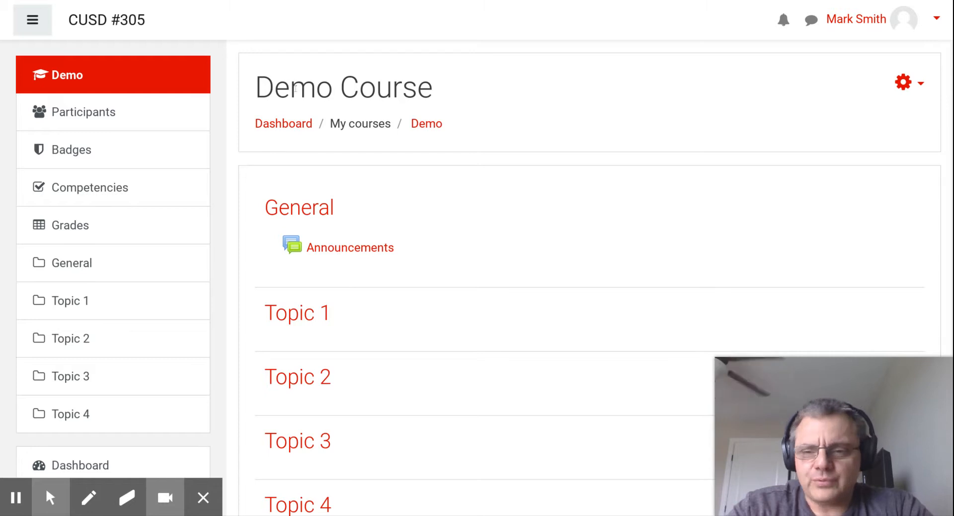
Look over the Demo Course page's topic sections and the navigation list with its enrolled courses.
scroll(150, 238, down, 1)
scroll(150, 239, up, 1)
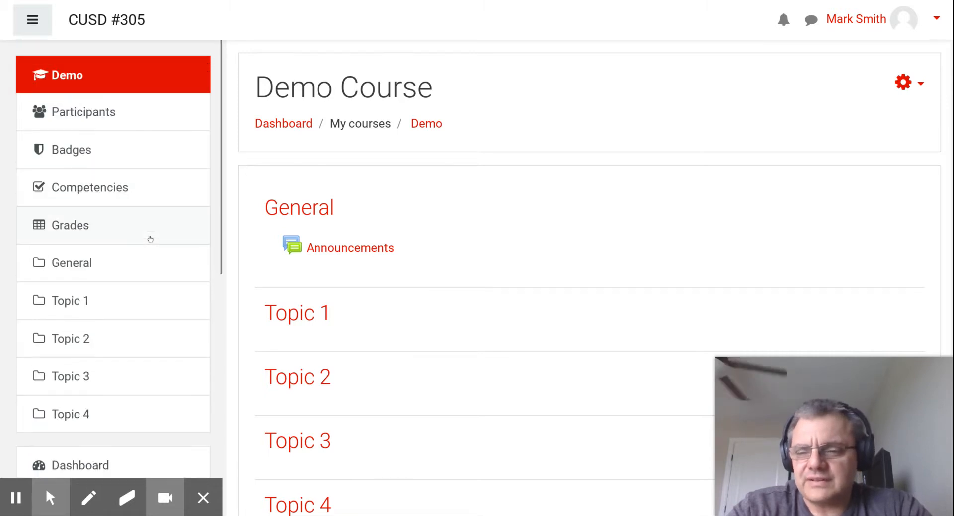
scroll(150, 239, down, 10)
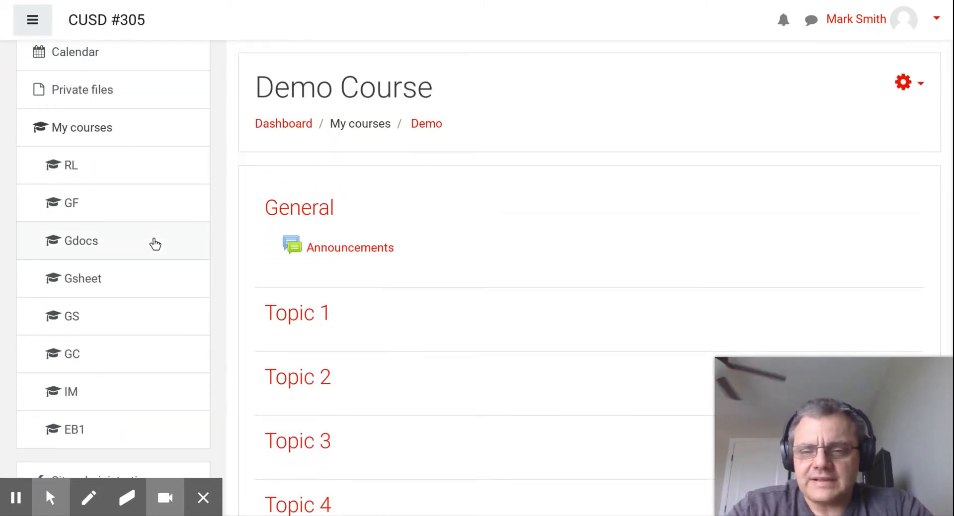
scroll(151, 242, up, 10)
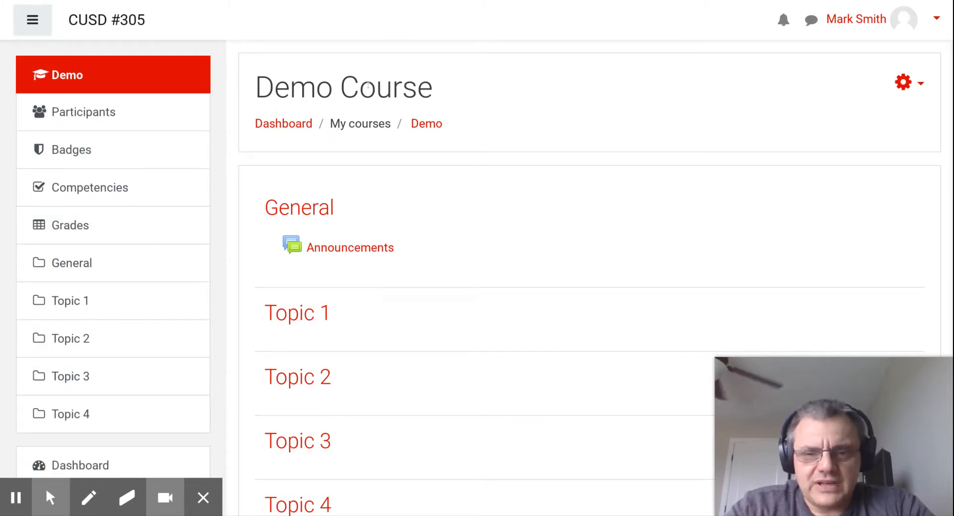
scroll(432, 179, down, 1)
scroll(433, 179, up, 1)
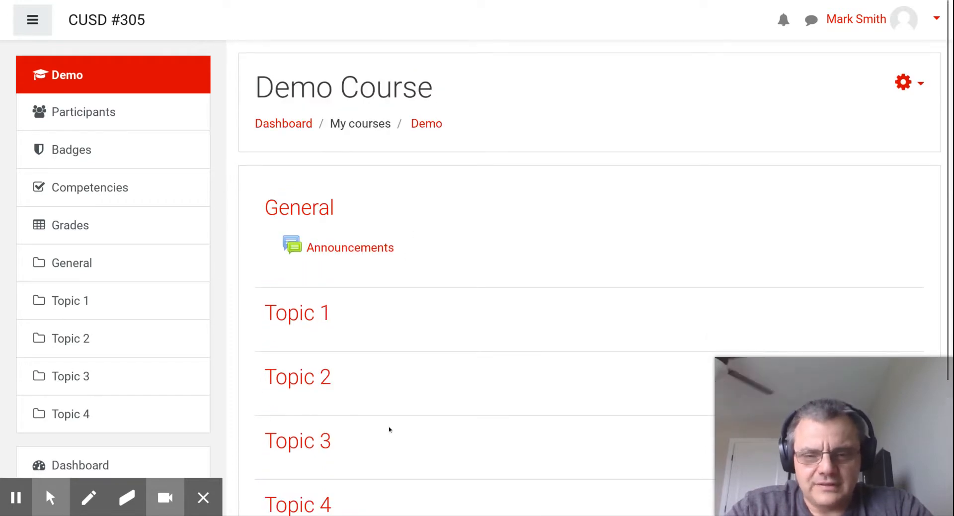
scroll(389, 429, down, 1)
scroll(391, 436, up, 1)
scroll(391, 435, down, 1)
scroll(798, 214, up, 1)
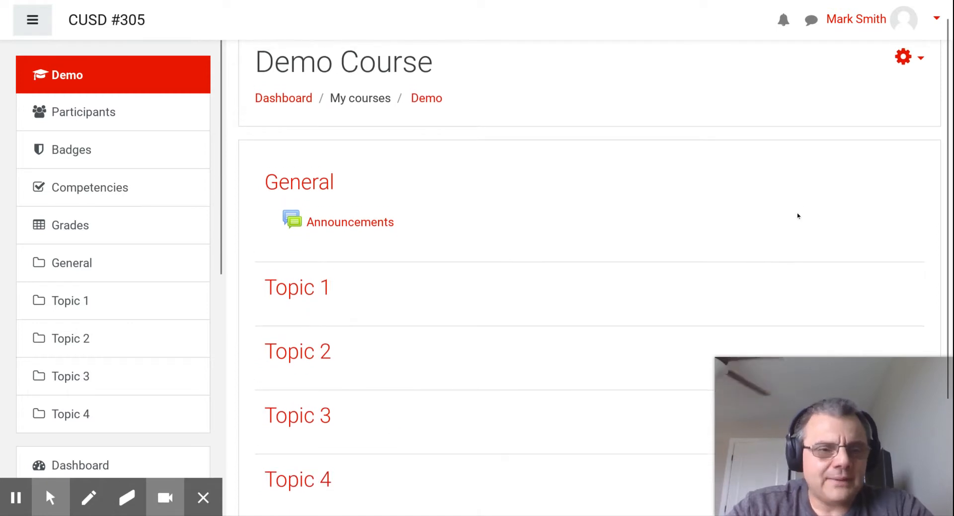
Open the Demo Course's settings for editing and review the general details, course summary and course image fields.
click(904, 57)
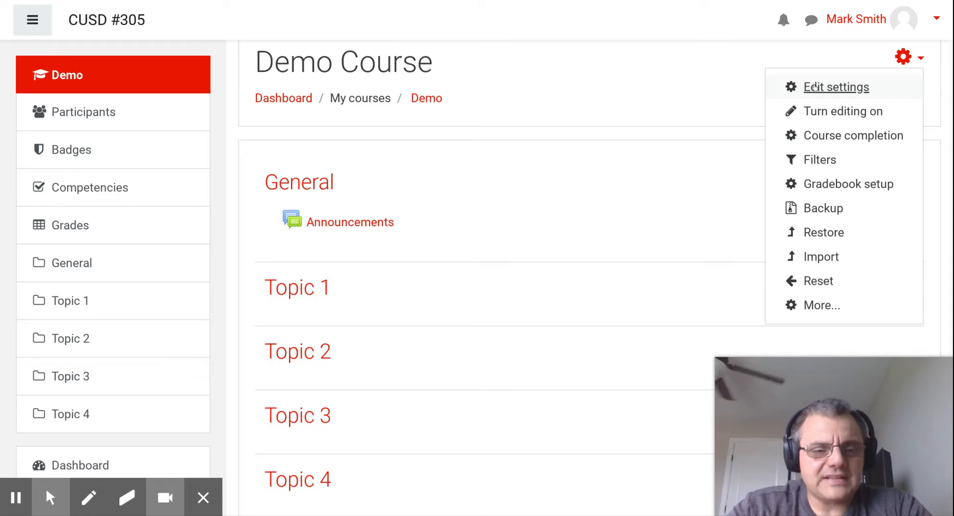
key(Escape)
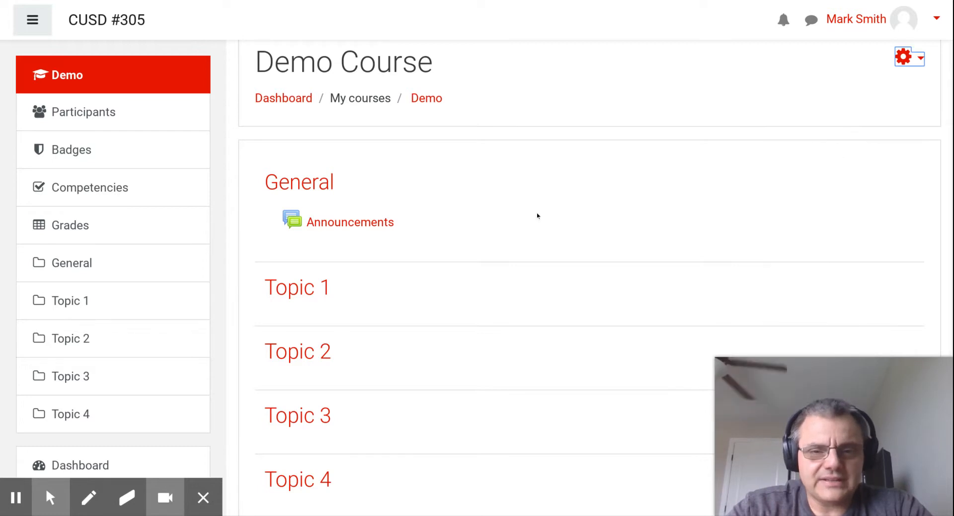
scroll(537, 216, down, 2)
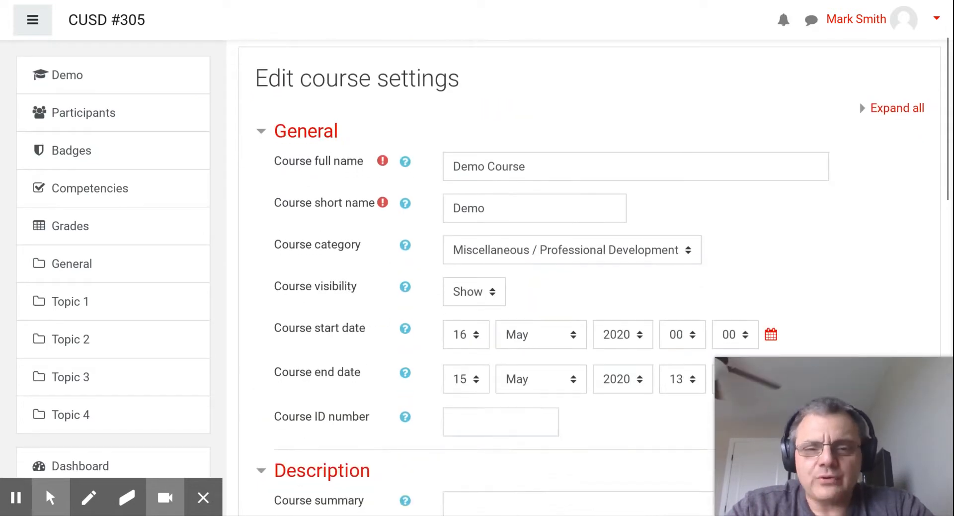
scroll(508, 192, up, 1)
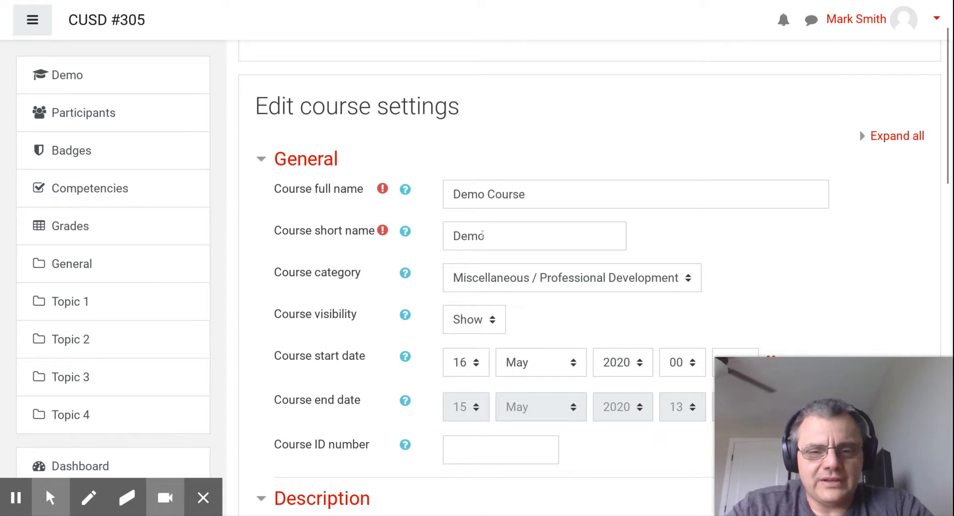
scroll(495, 221, down, 3)
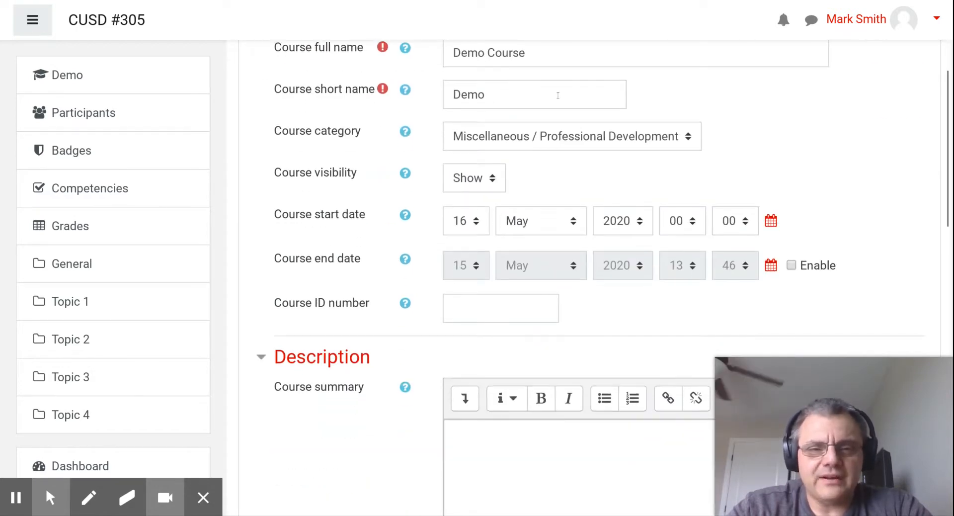
scroll(652, 298, down, 9)
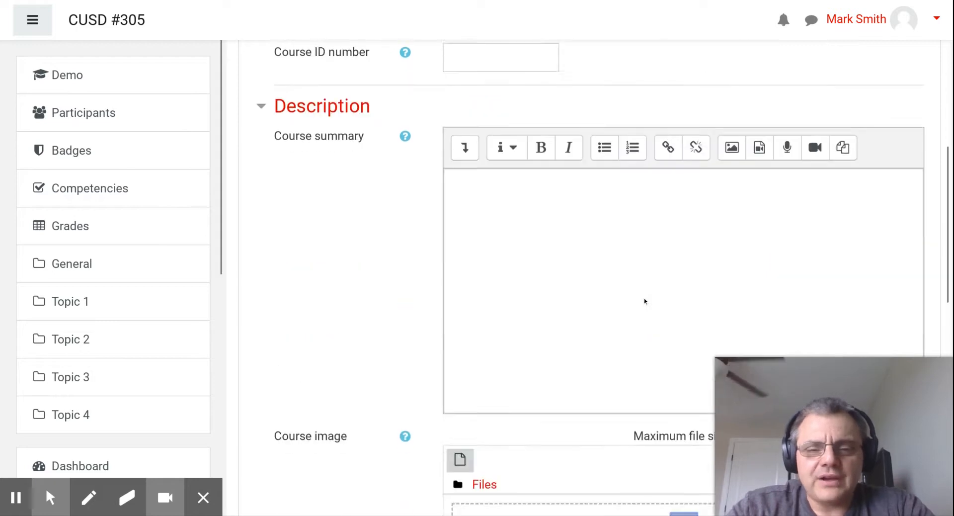
scroll(645, 299, down, 2)
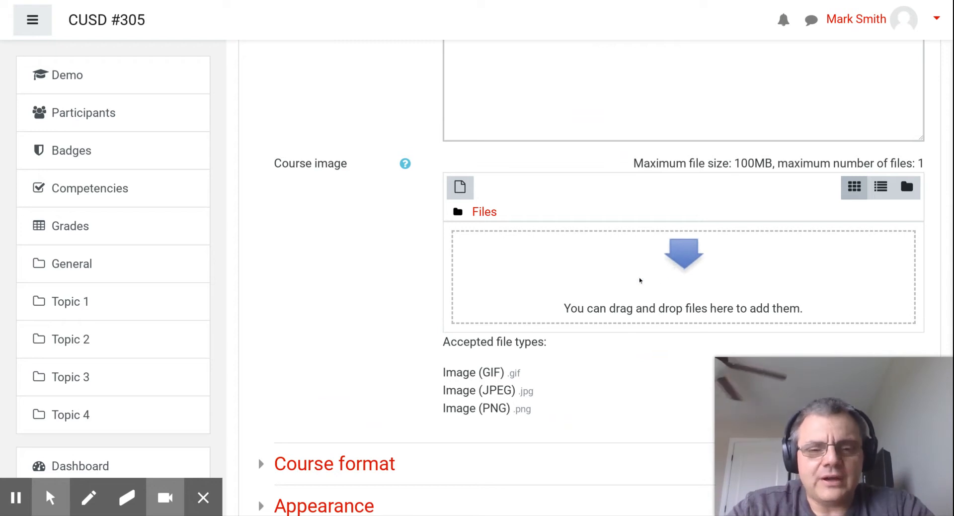
scroll(639, 278, down, 1)
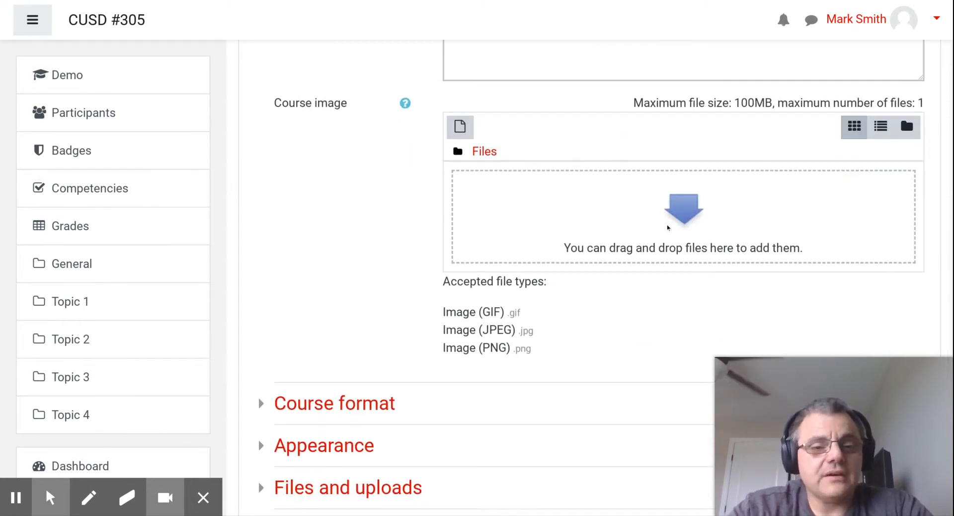
scroll(668, 227, down, 3)
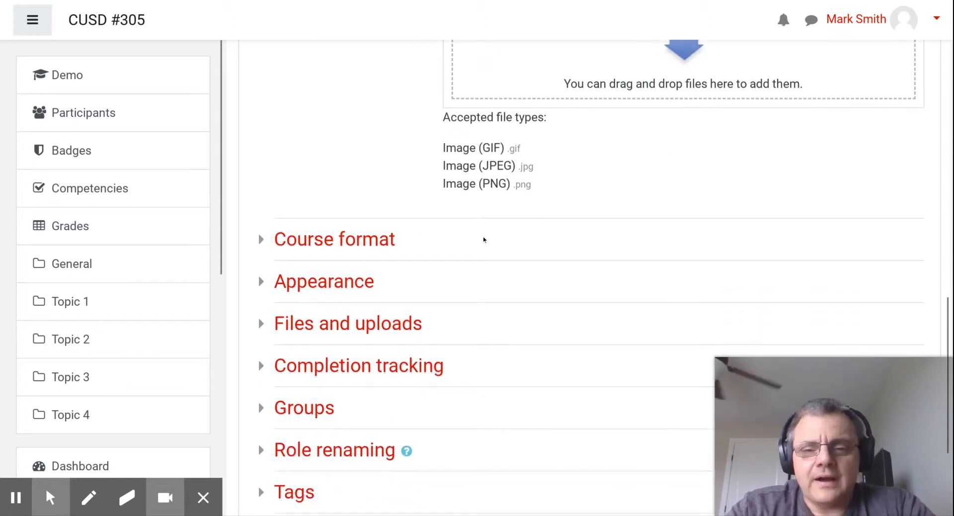
Expand the Course format, Appearance, and Files and uploads settings and review their options.
click(262, 240)
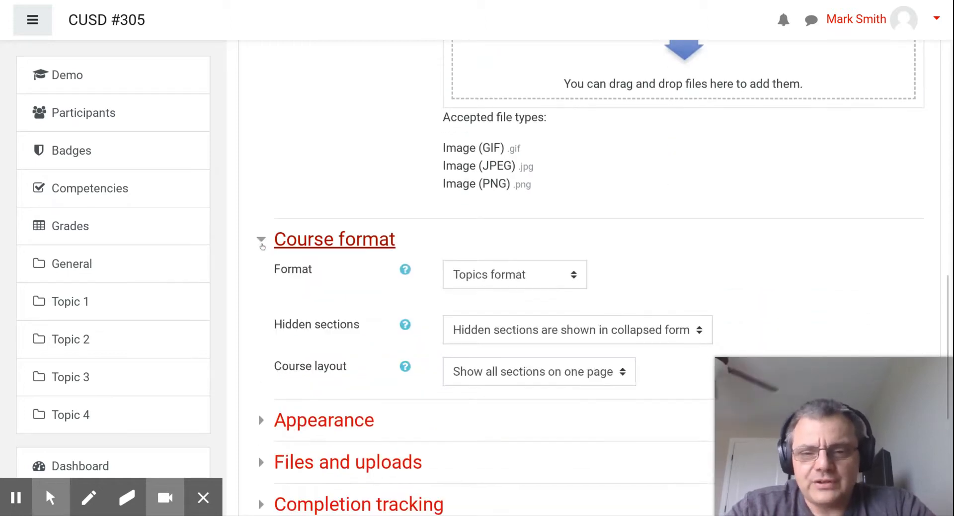
scroll(268, 441, down, 3)
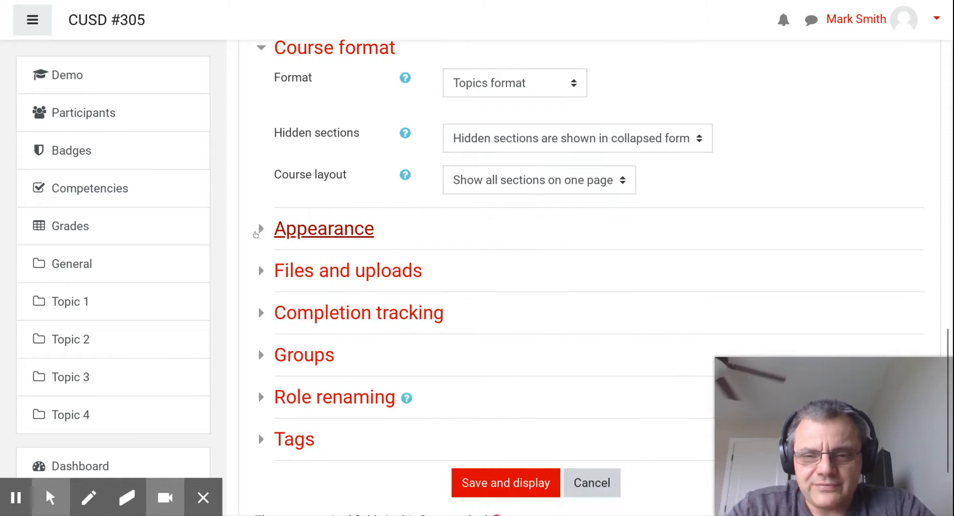
click(257, 229)
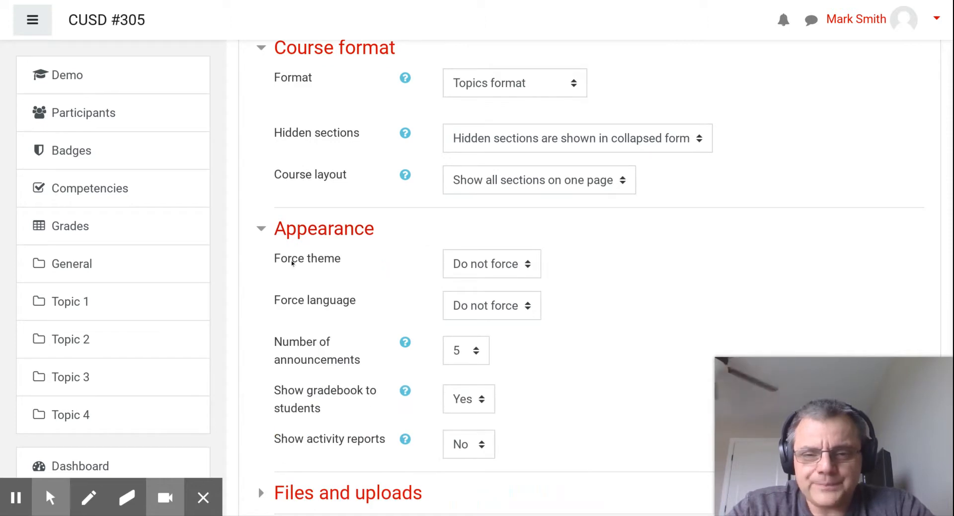
scroll(305, 310, down, 3)
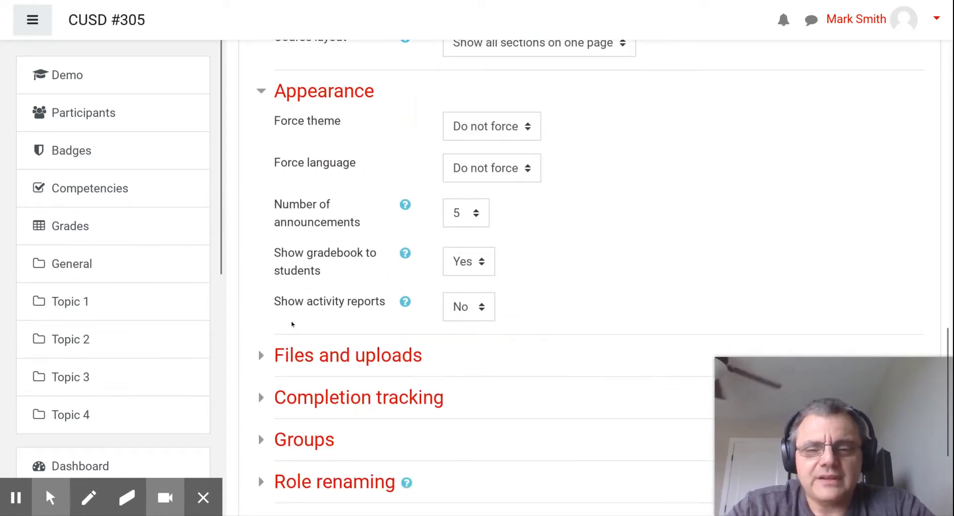
click(262, 354)
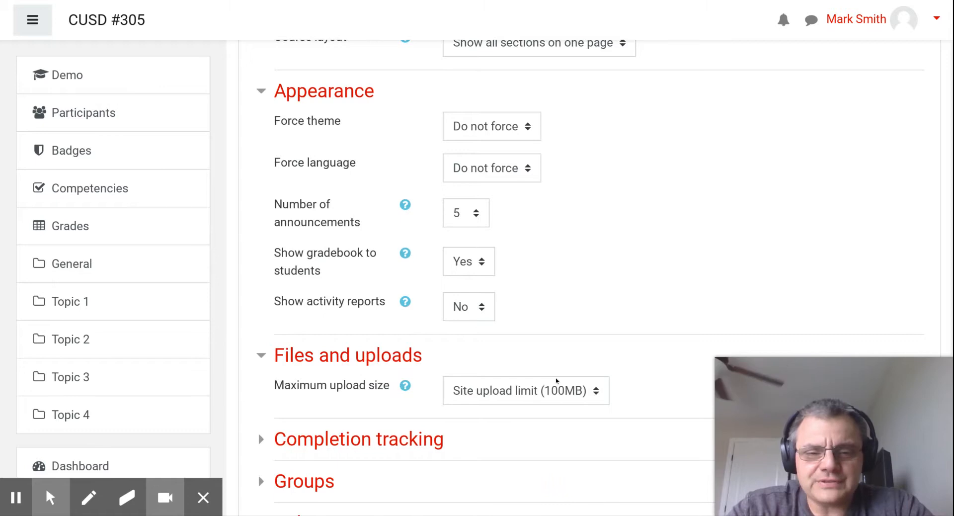
scroll(537, 390, down, 3)
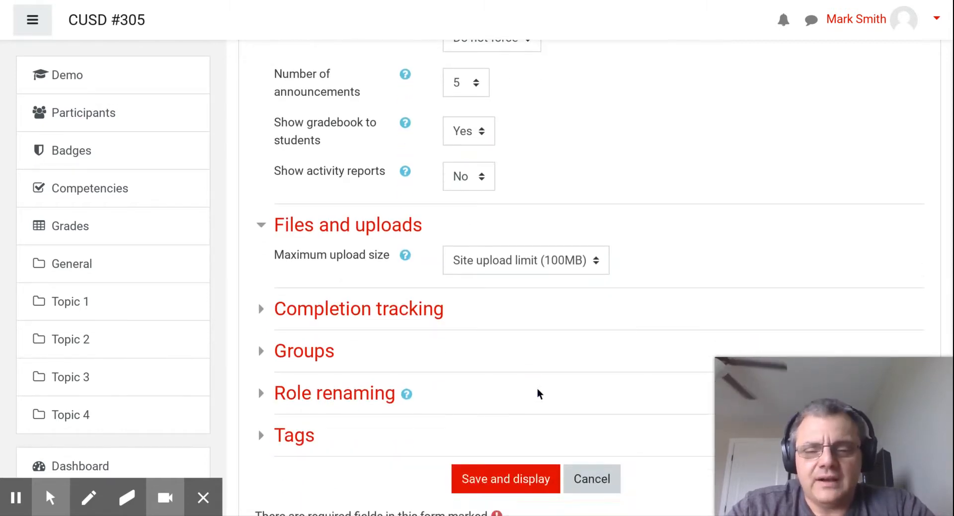
Read the help on the course Format setting and review the format, appearance and upload options again.
scroll(506, 350, up, 9)
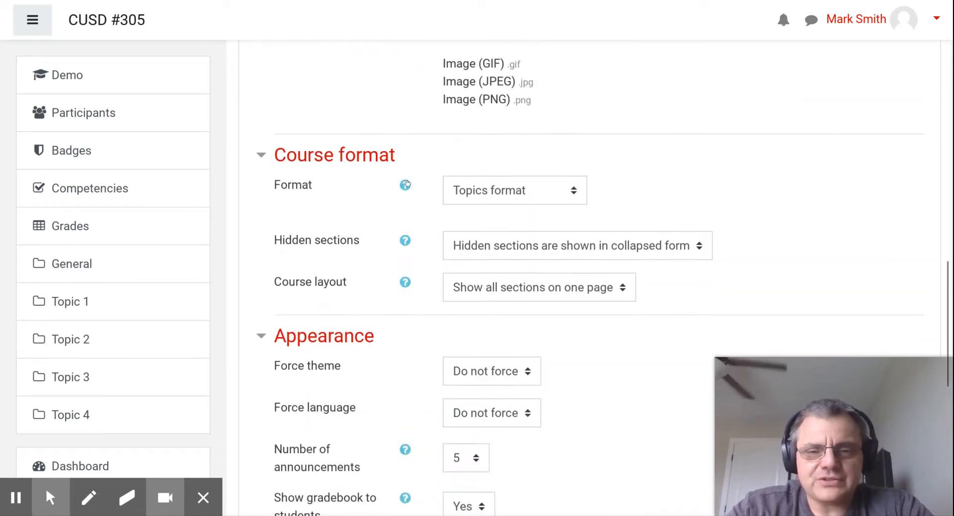
click(400, 185)
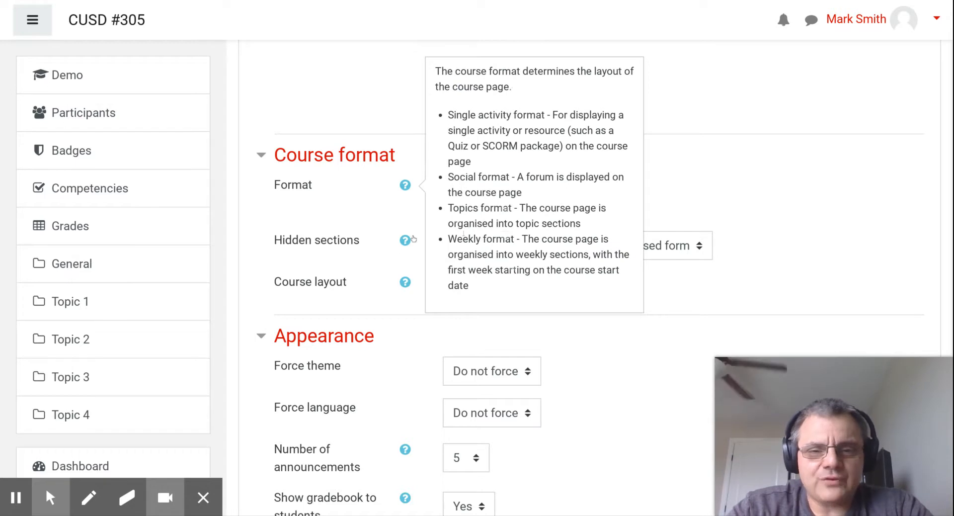
click(389, 201)
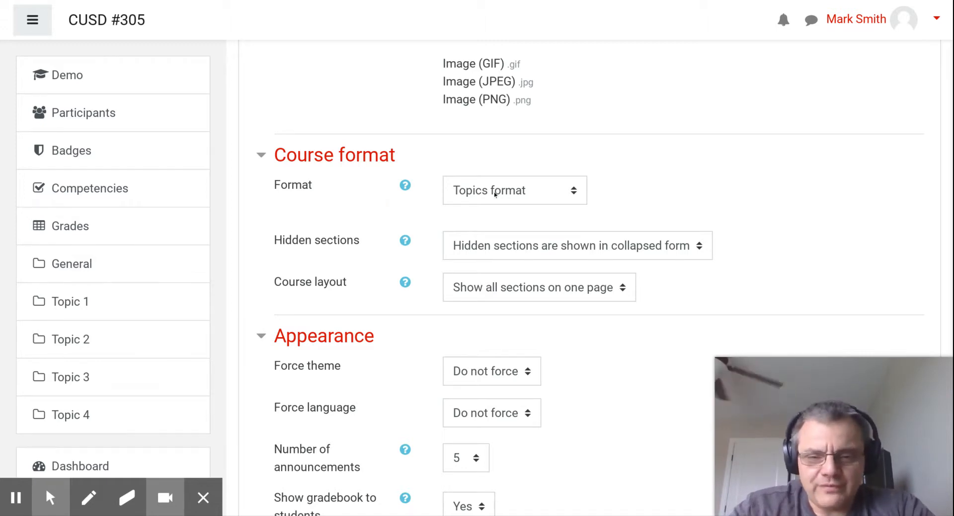
scroll(521, 193, down, 3)
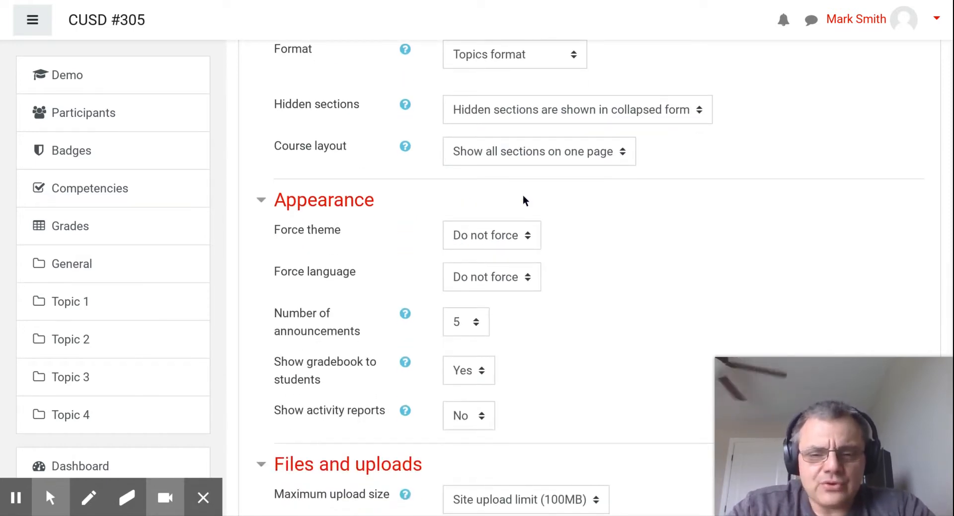
scroll(523, 197, down, 4)
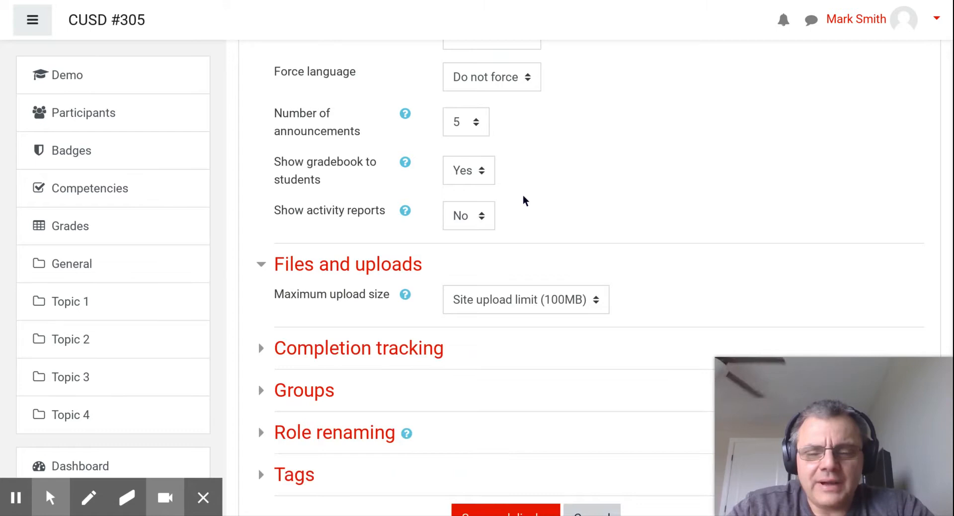
scroll(523, 196, up, 6)
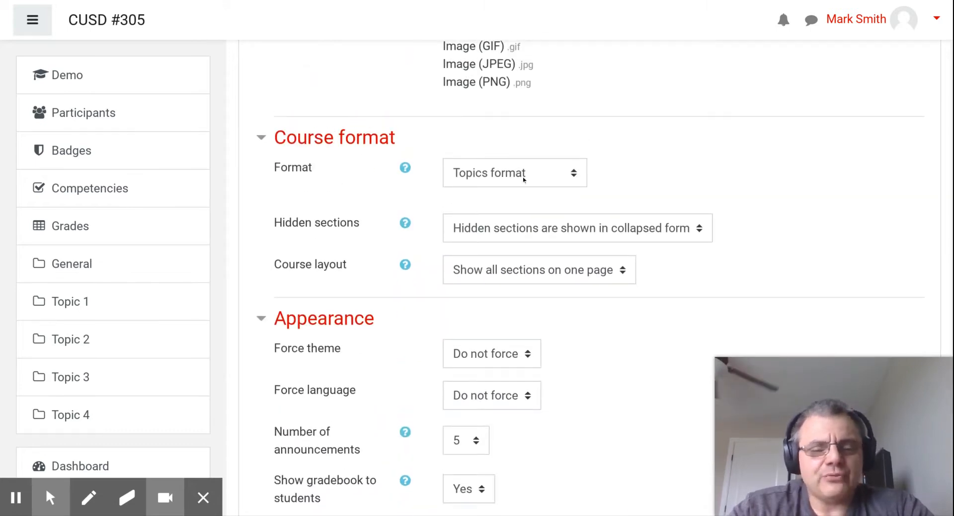
Keep hidden sections shown in collapsed form, then save the course settings and display the course.
click(509, 229)
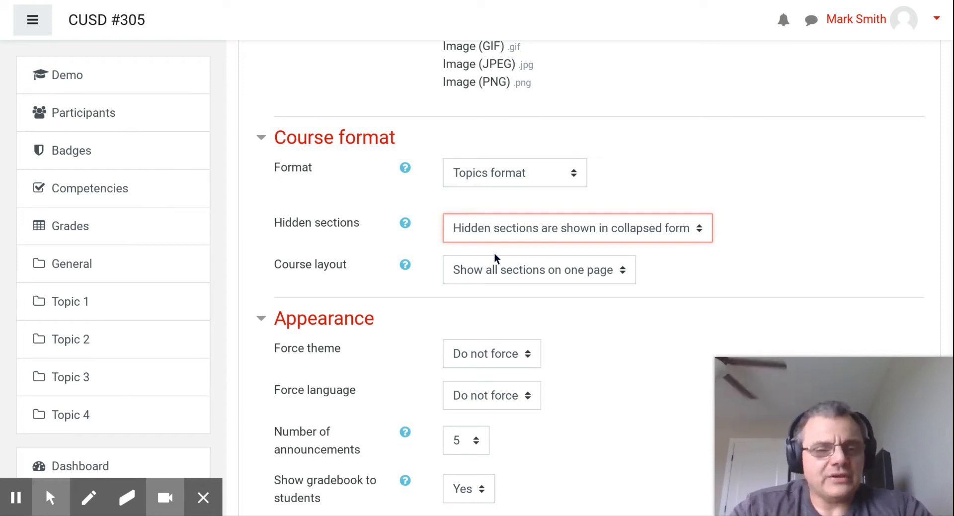
scroll(494, 253, down, 8)
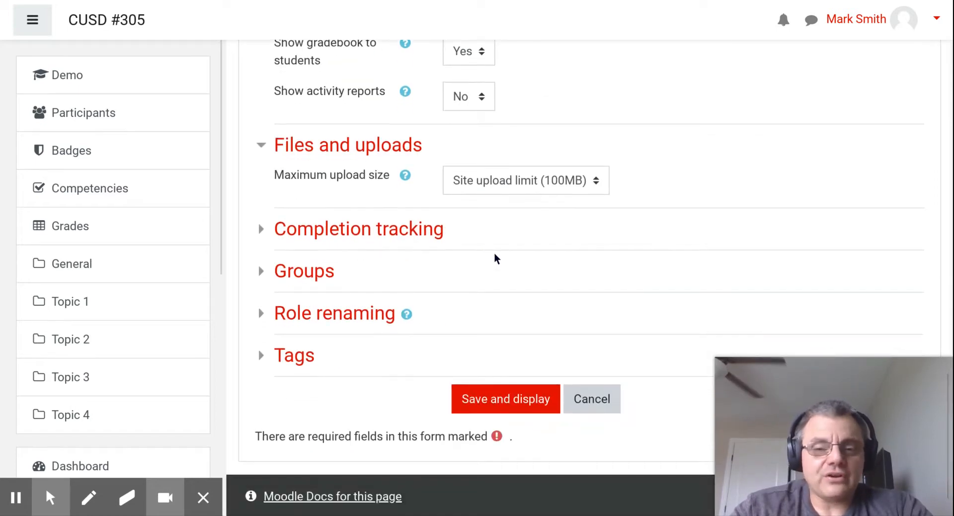
scroll(494, 252, up, 1)
scroll(494, 251, up, 10)
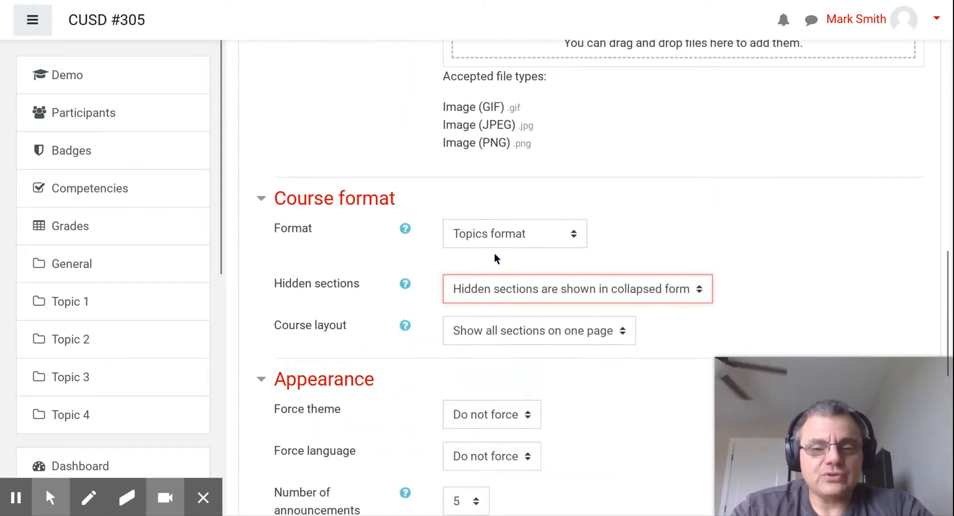
scroll(494, 252, down, 2)
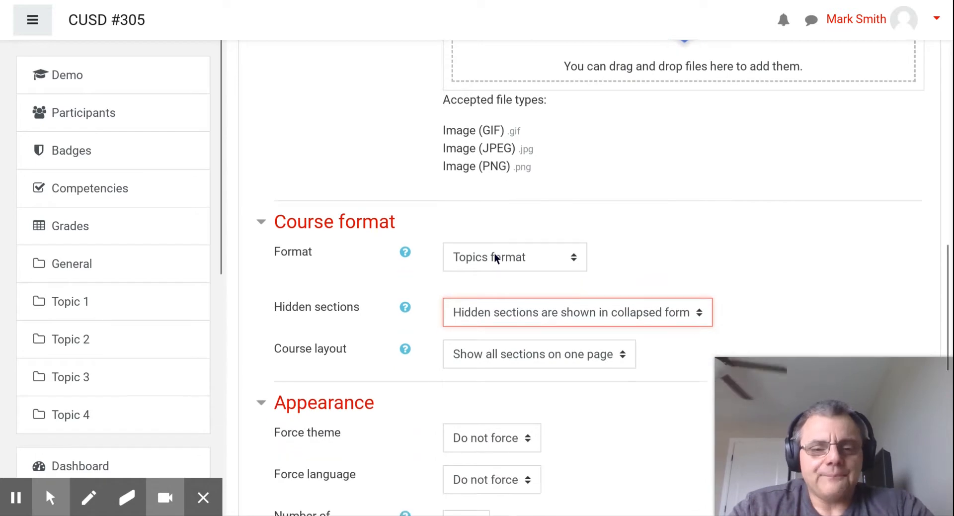
scroll(494, 252, down, 9)
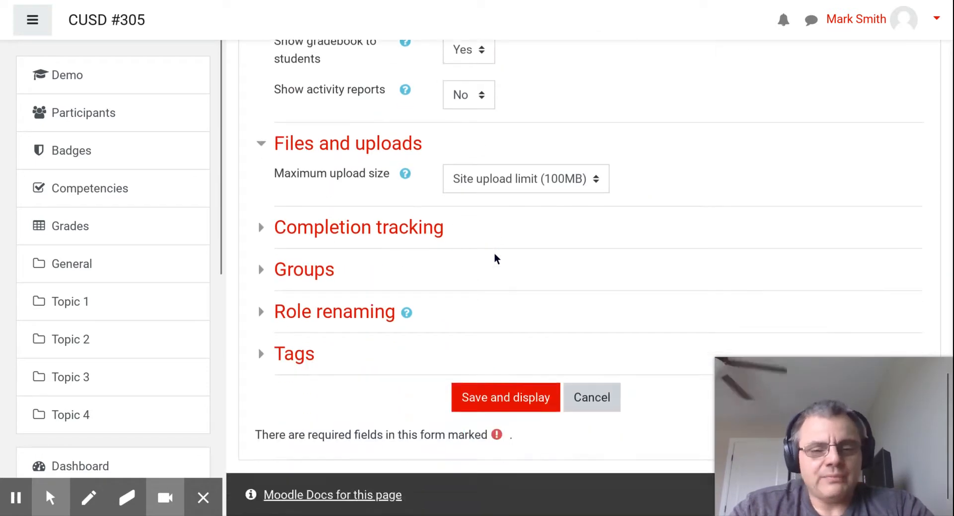
click(476, 398)
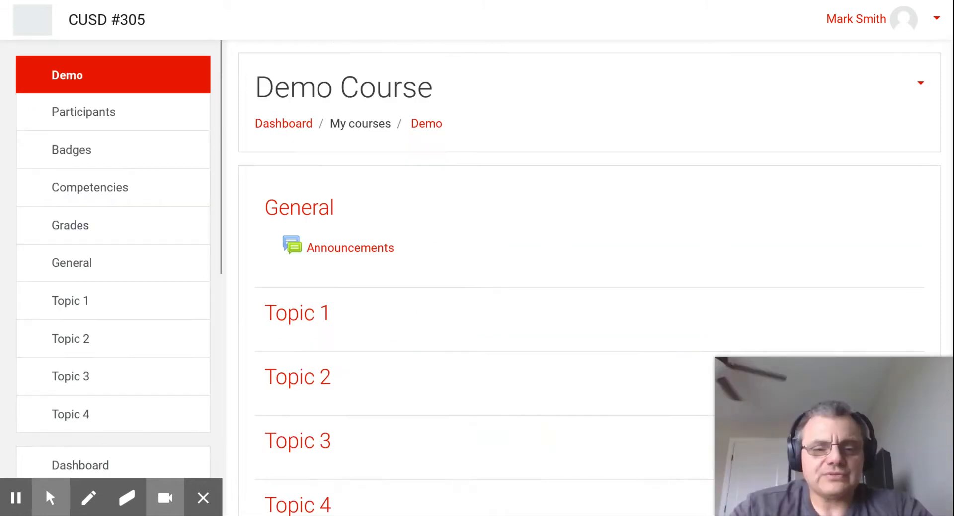
Turn on editing for the Demo Course and look over its editable sections.
scroll(512, 346, down, 2)
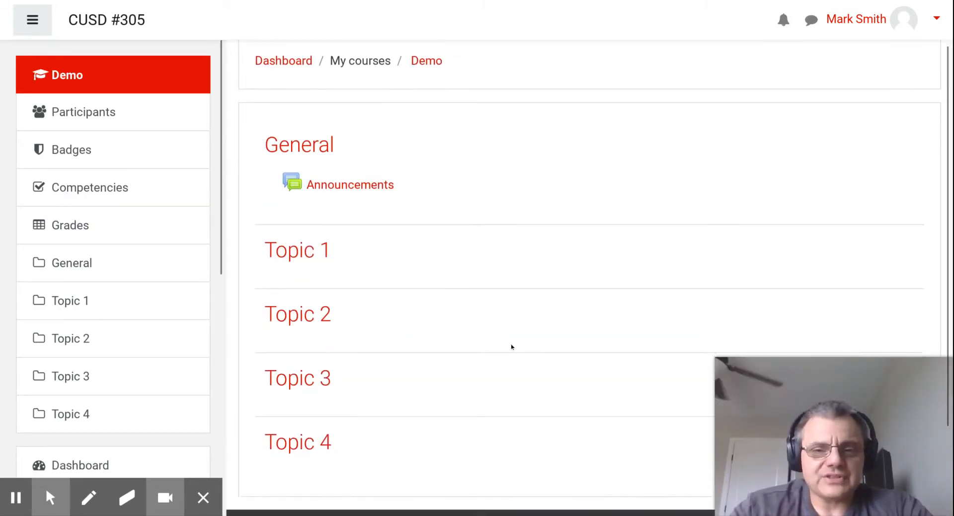
scroll(511, 347, up, 1)
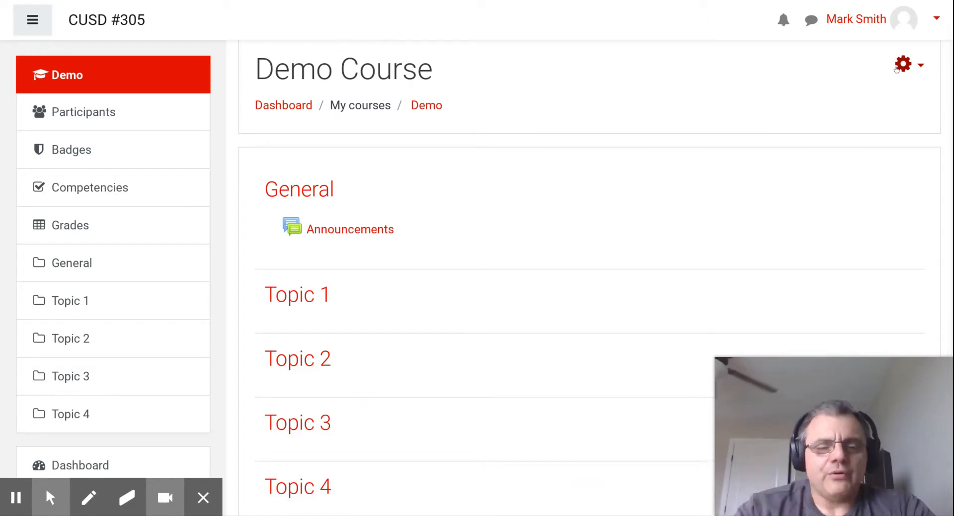
click(897, 67)
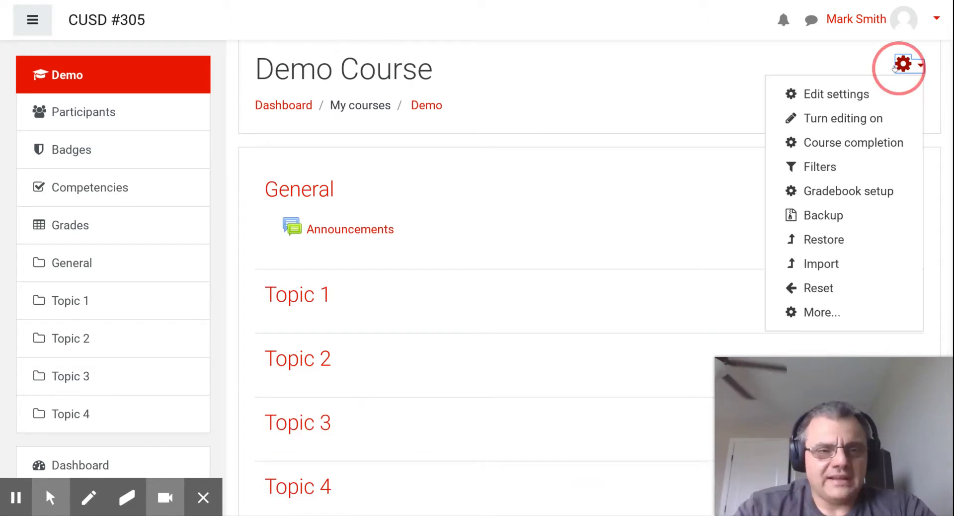
click(835, 117)
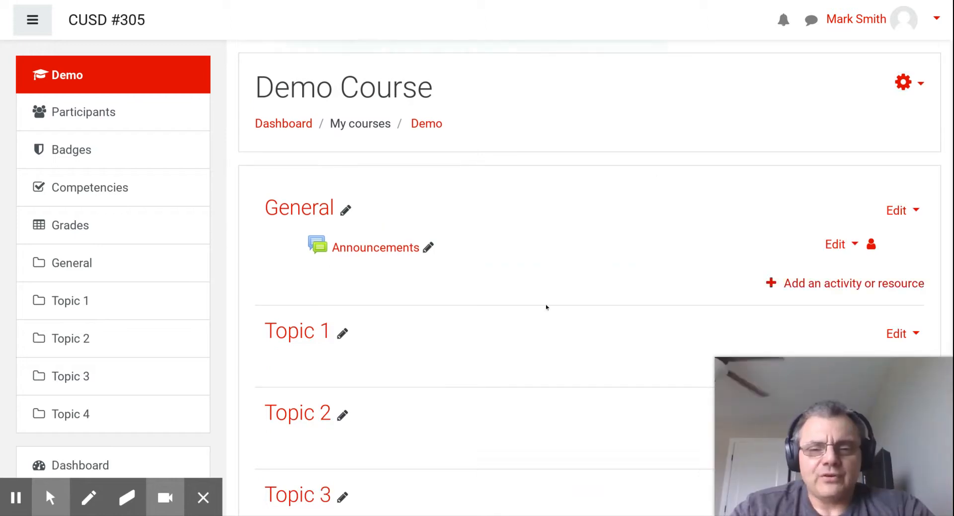
scroll(546, 305, down, 2)
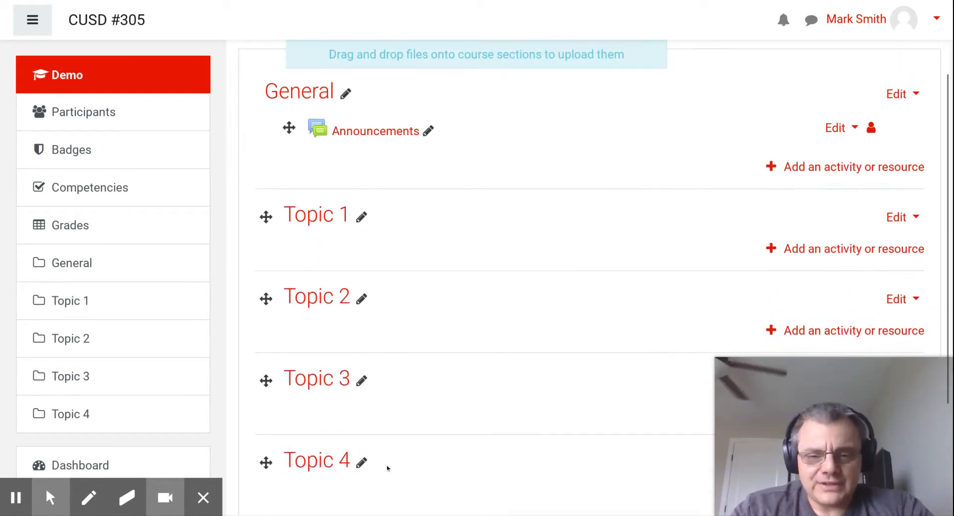
scroll(358, 358, up, 2)
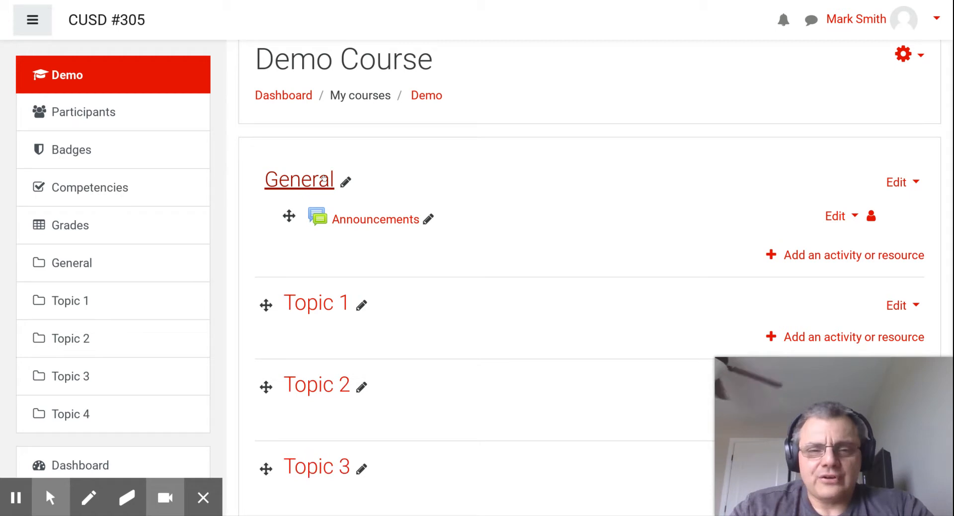
Open the General section's settings and give the section the custom name Welcome.
click(887, 180)
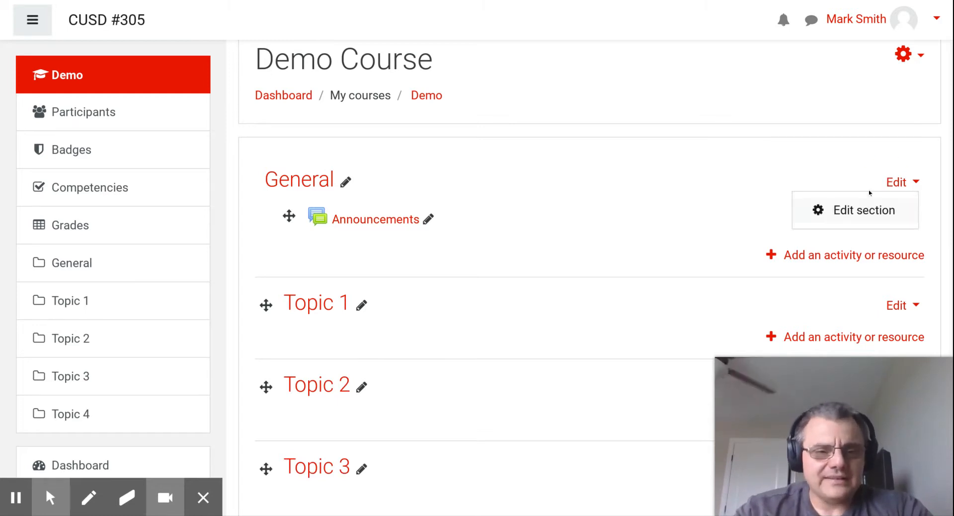
click(852, 210)
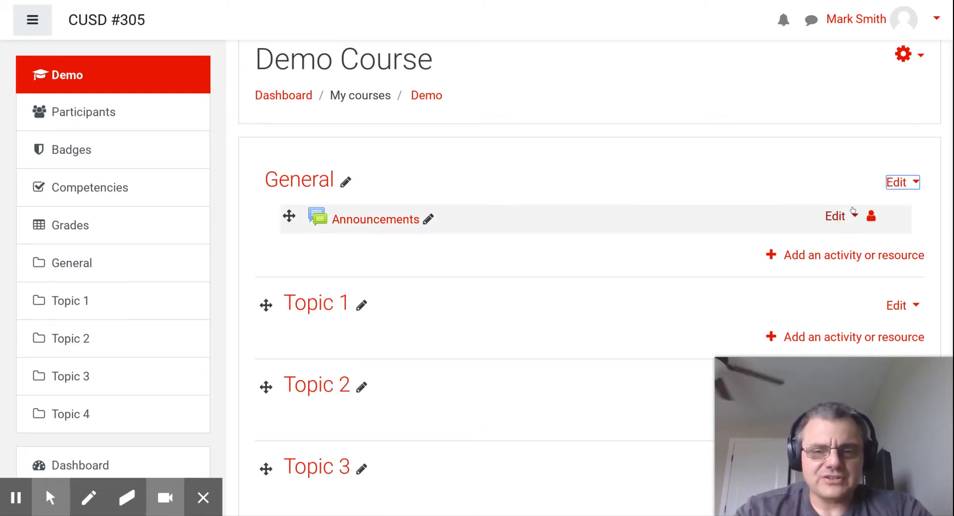
scroll(588, 261, down, 2)
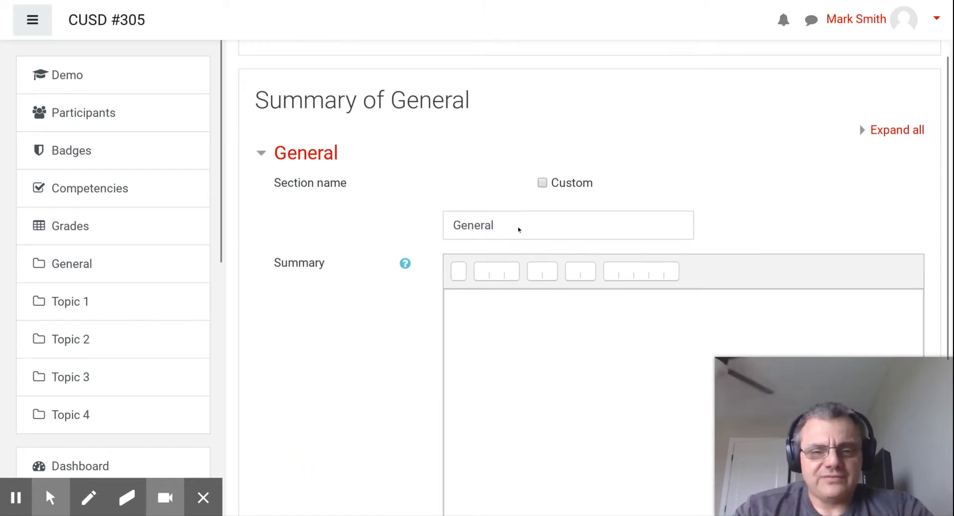
click(543, 182)
click(529, 225)
text(Welcom)
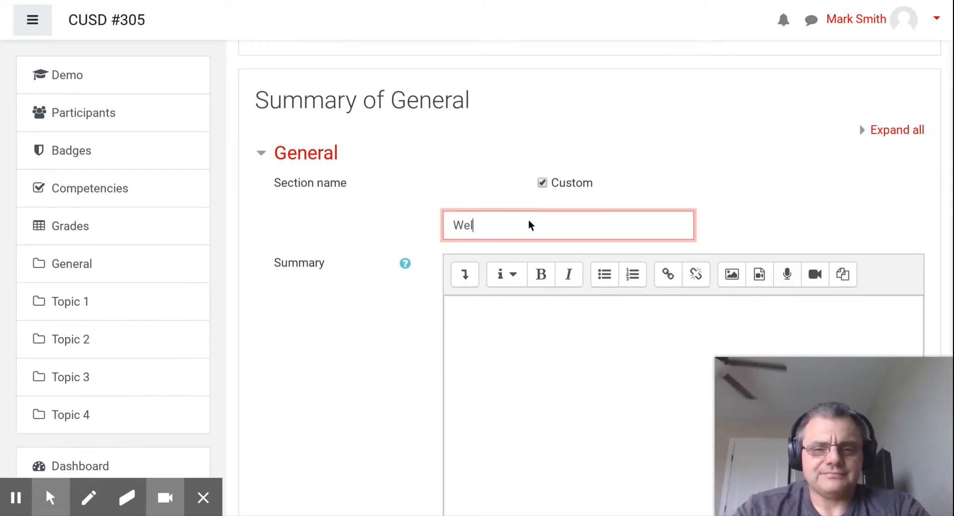
key(BackSpace)
key(BackSpace)
key(BackSpace)
text(coe)
key(BackSpace)
text(em)
key(BackSpace)
text(me)
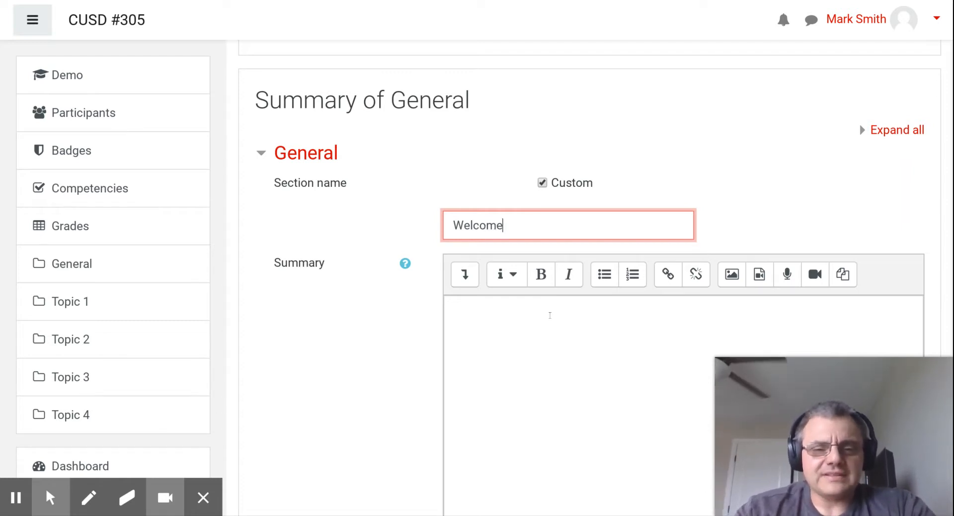
Expand the Summary editor's full set of tools and review its paragraph styles, formatting options and HTML source view.
scroll(549, 315, down, 4)
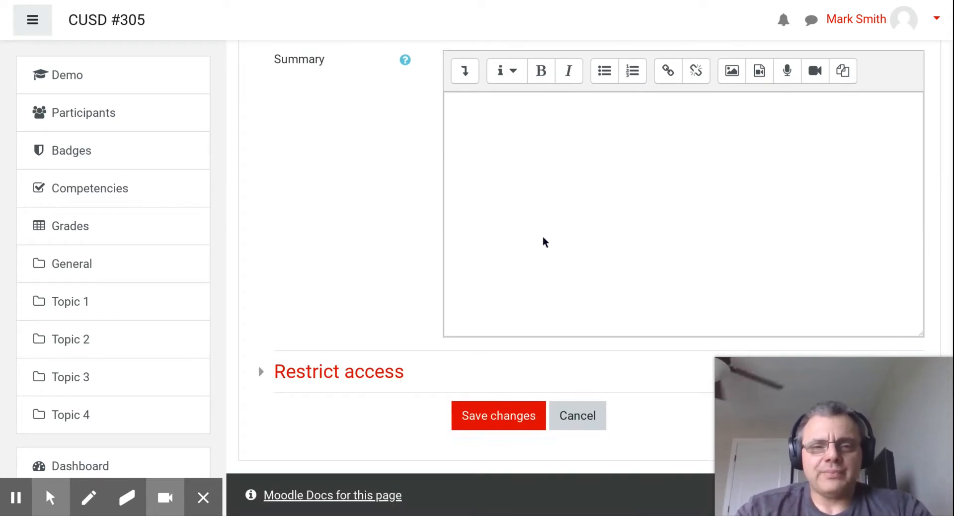
key(Return)
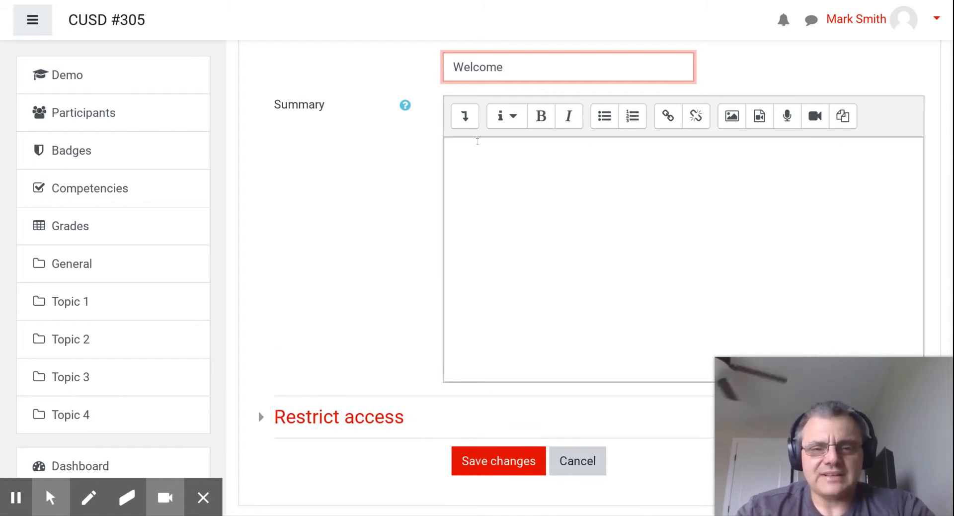
click(463, 118)
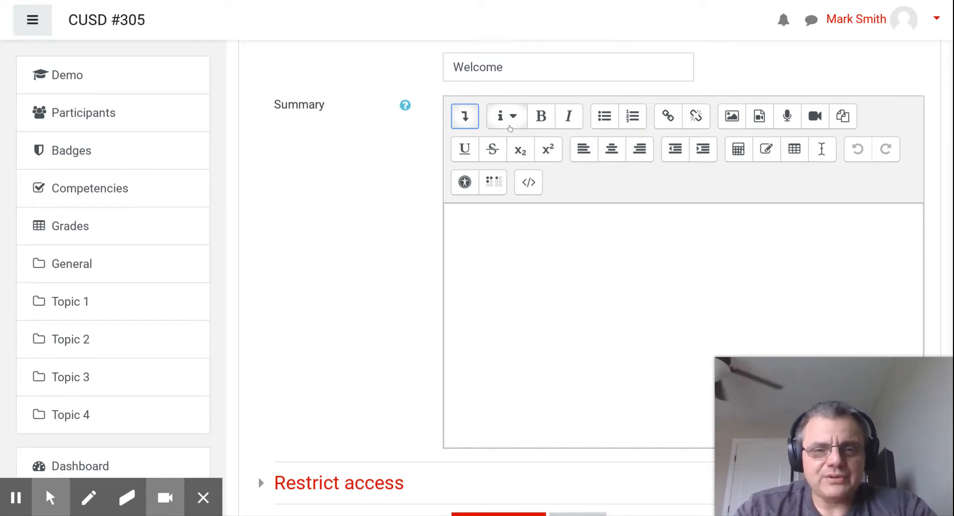
click(506, 119)
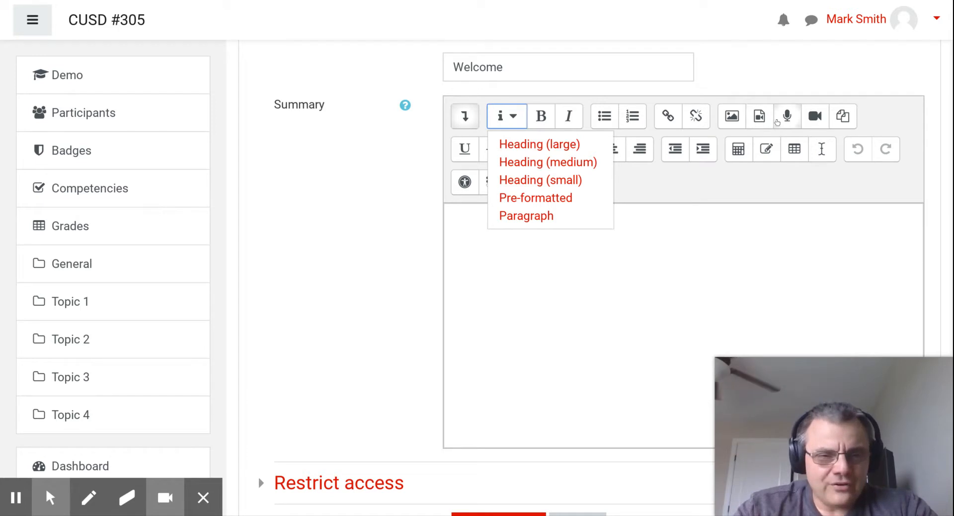
click(880, 119)
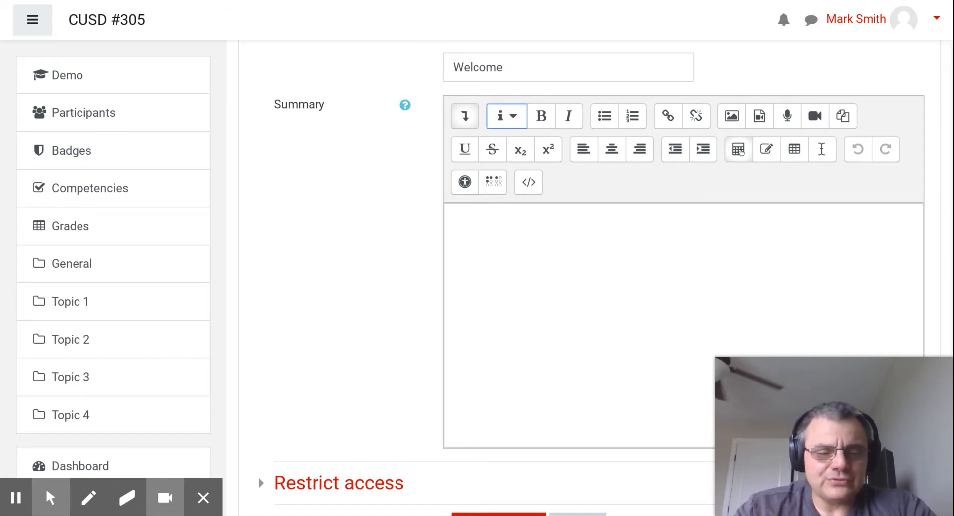
click(528, 181)
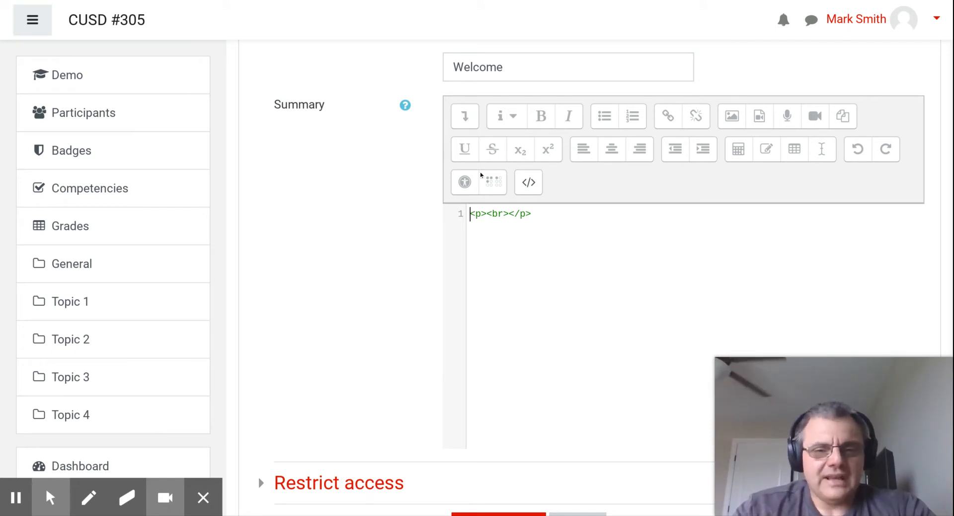
click(525, 184)
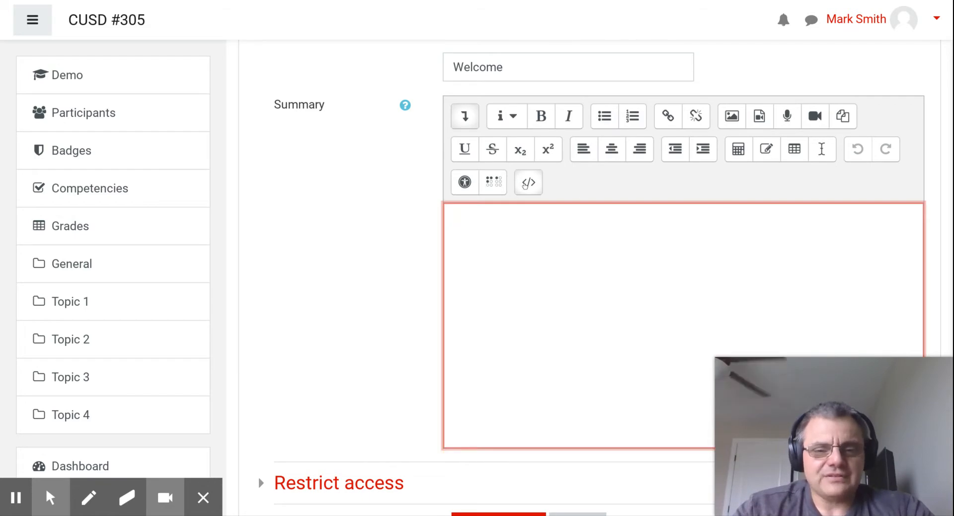
Enter the section summary "Welcome to the course my name is" followed by the teacher's name, and save the section changes.
scroll(528, 187, down, 2)
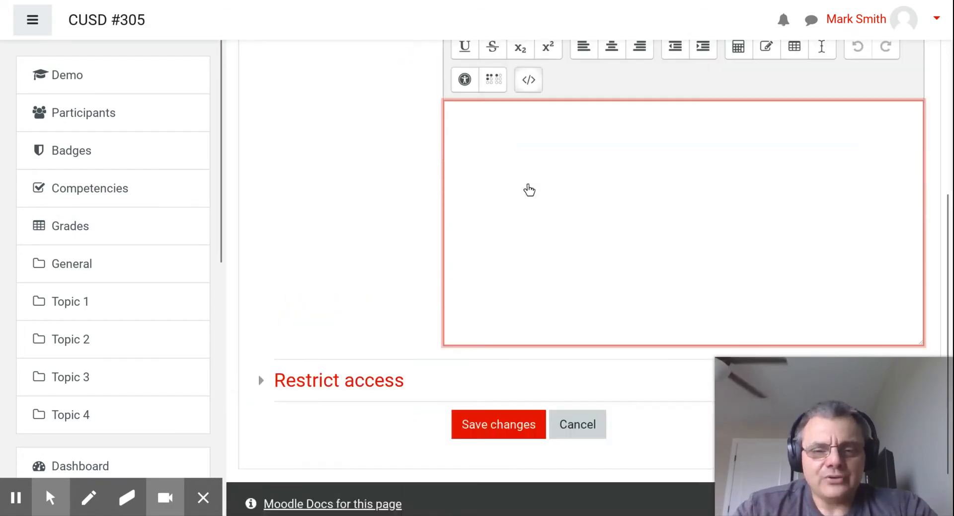
scroll(528, 189, up, 2)
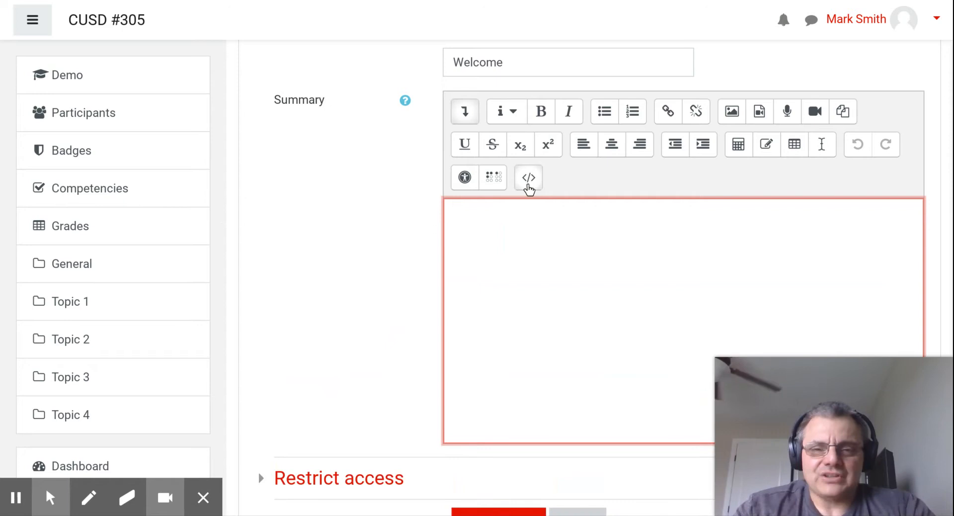
text(Welcome )
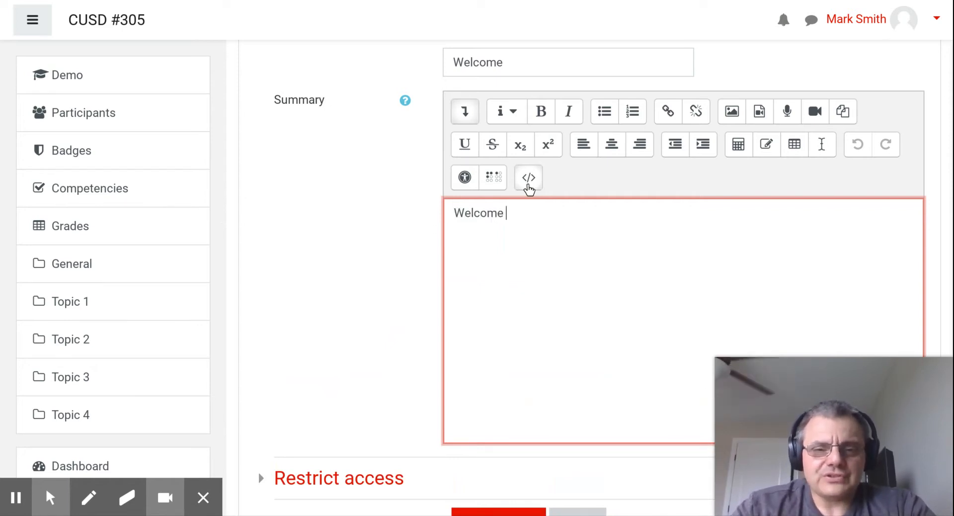
text(to the course my name is Mr. Smith)
scroll(528, 187, down, 3)
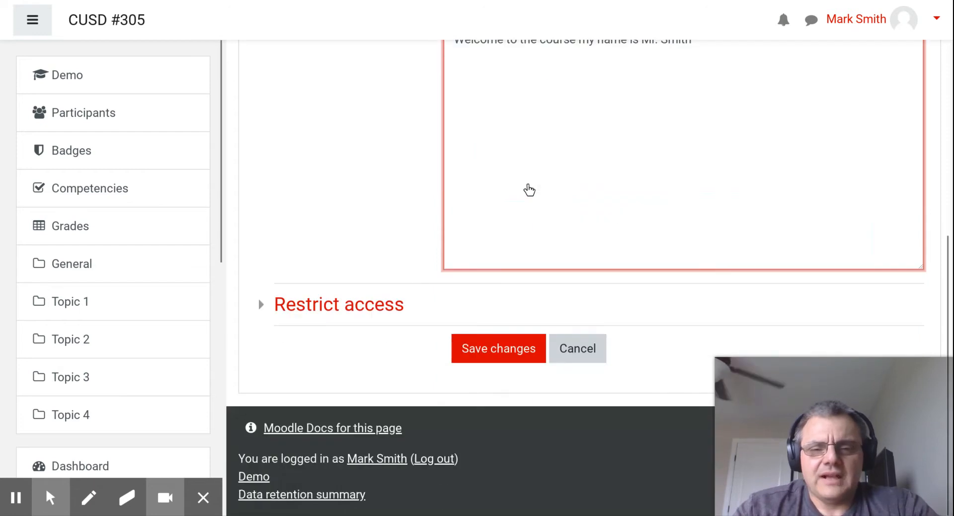
click(478, 349)
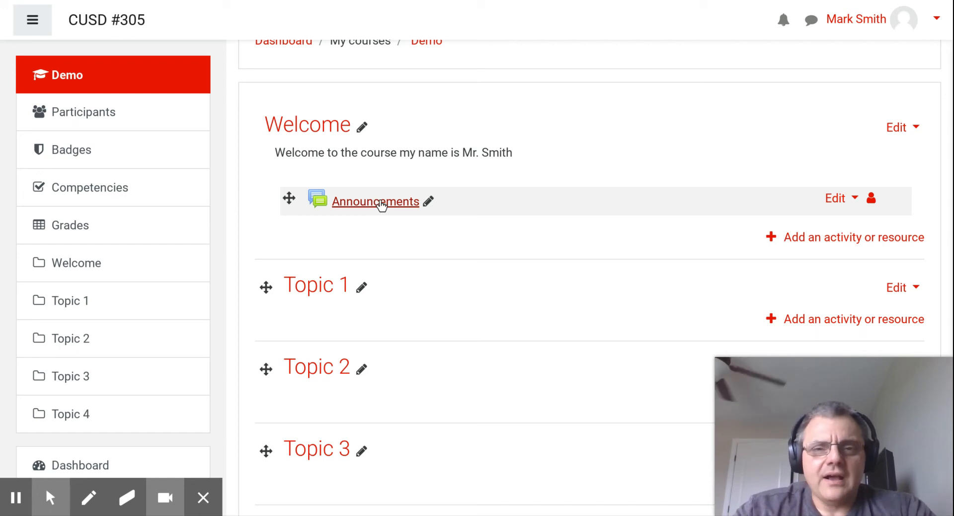
Open the list of activities and resources that can be added to the Welcome section.
scroll(381, 204, down, 1)
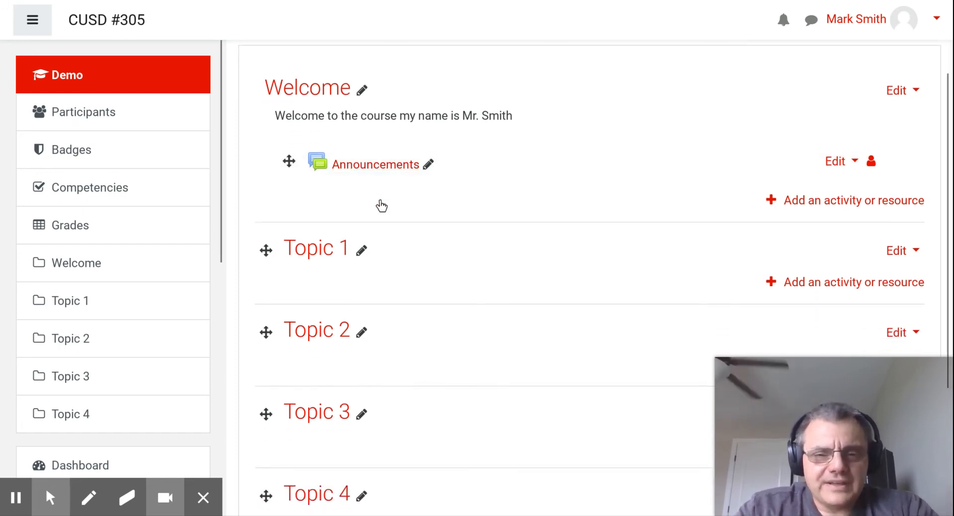
scroll(464, 198, down, 1)
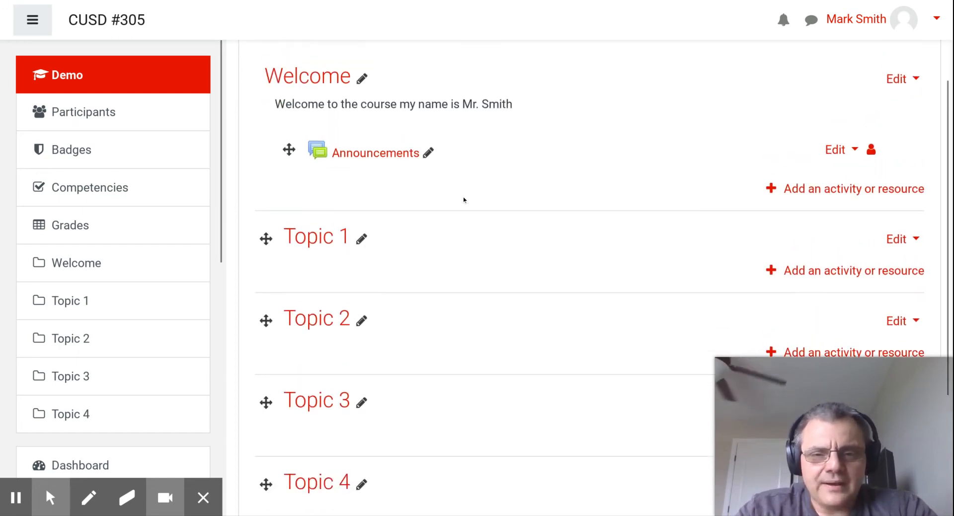
click(797, 191)
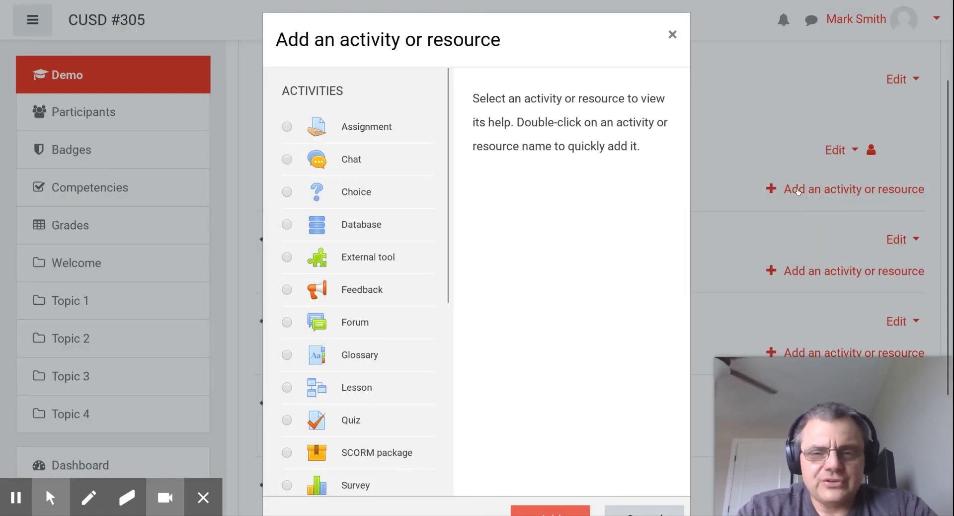